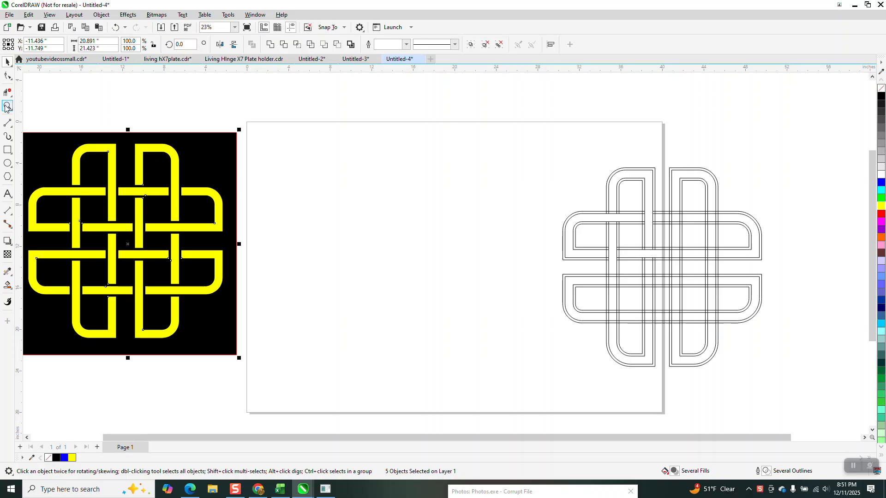
Draw a tall rectangle about 3.24 in wide and 16.35 in high on the page and activate the Shape tool for it
drag(544, 157, 785, 406)
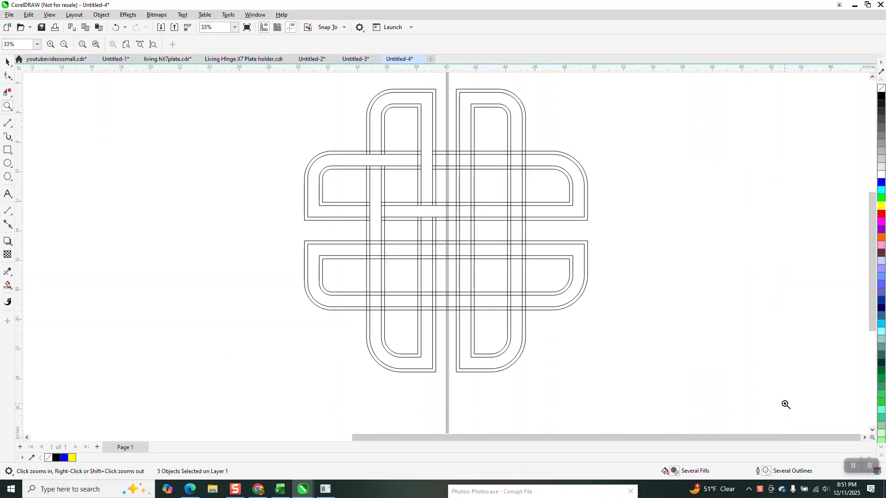
right_click(731, 343)
right_click(700, 311)
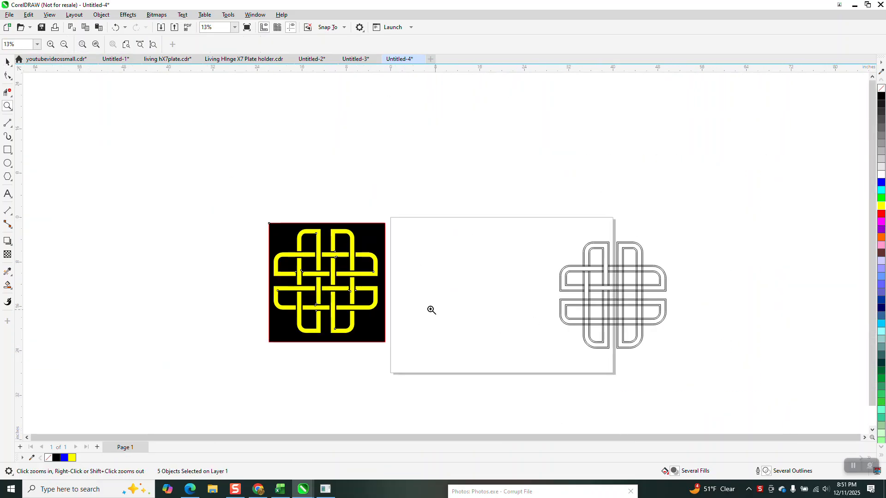
click(8, 150)
mouse_move(469, 243)
mouse_down()
mouse_move(468, 317)
mouse_move(450, 335)
mouse_up()
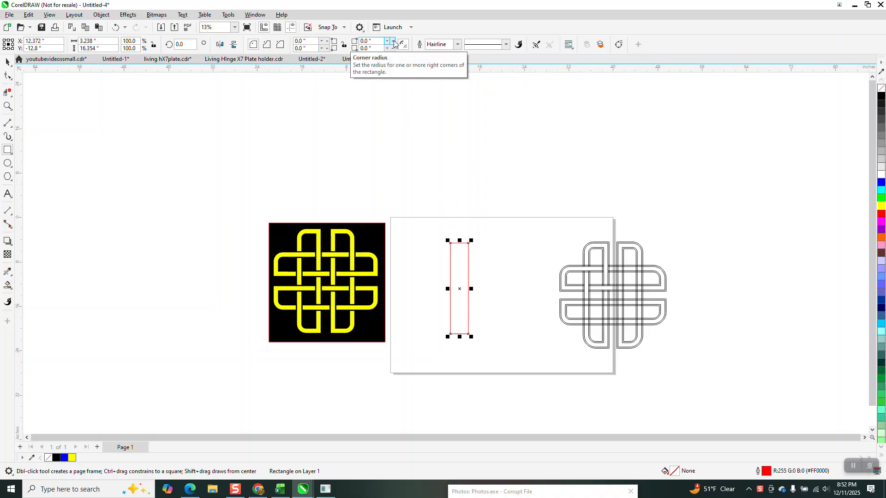
click(9, 107)
drag(436, 201, 571, 377)
click(9, 77)
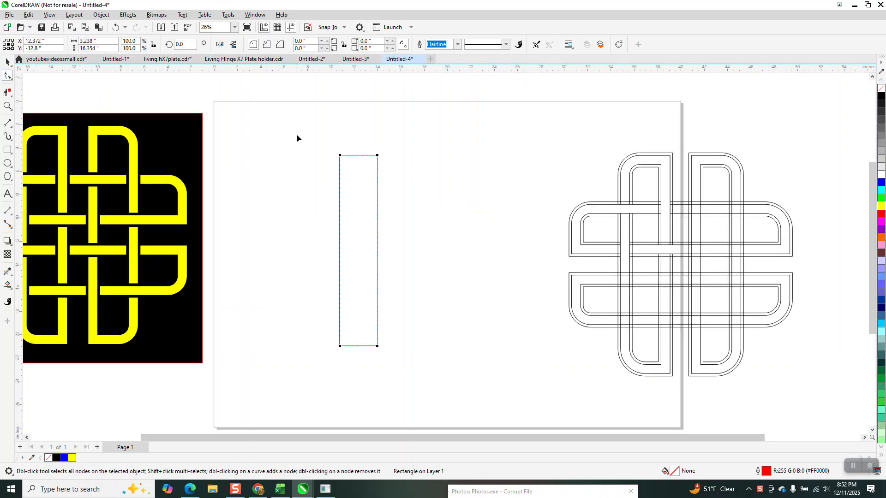
click(101, 14)
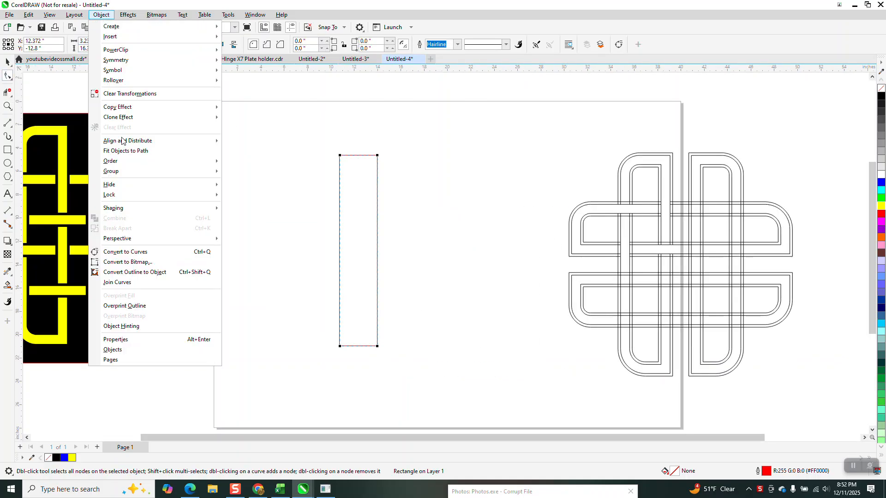
click(146, 252)
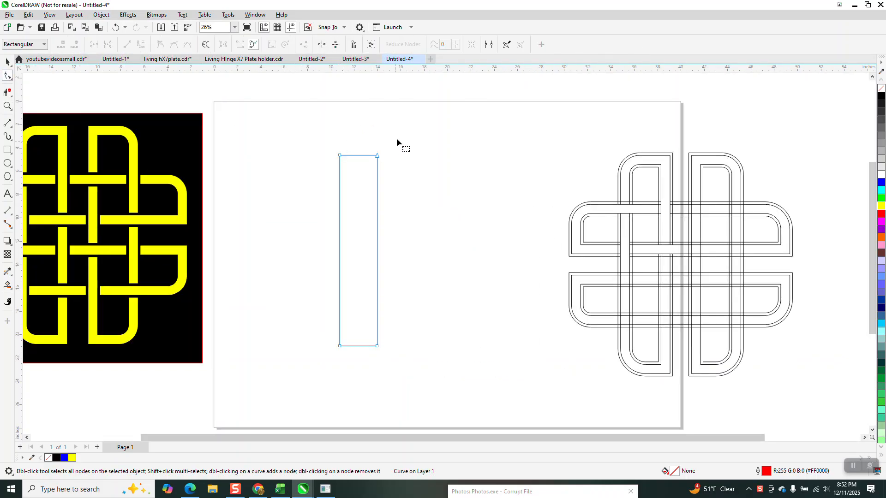
click(378, 156)
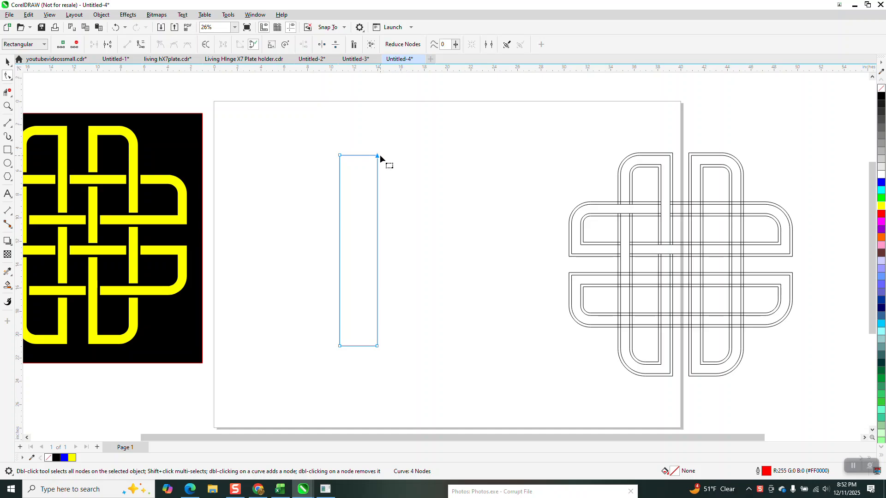
drag(381, 156, 381, 157)
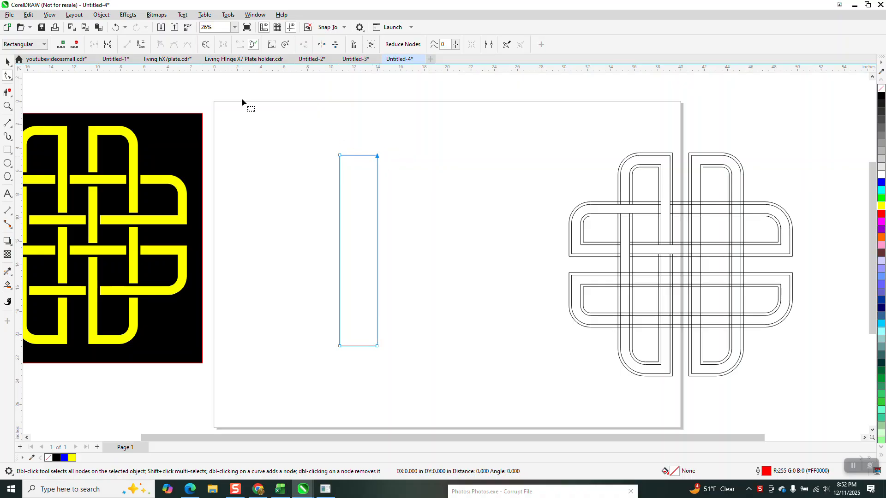
click(117, 28)
click(117, 27)
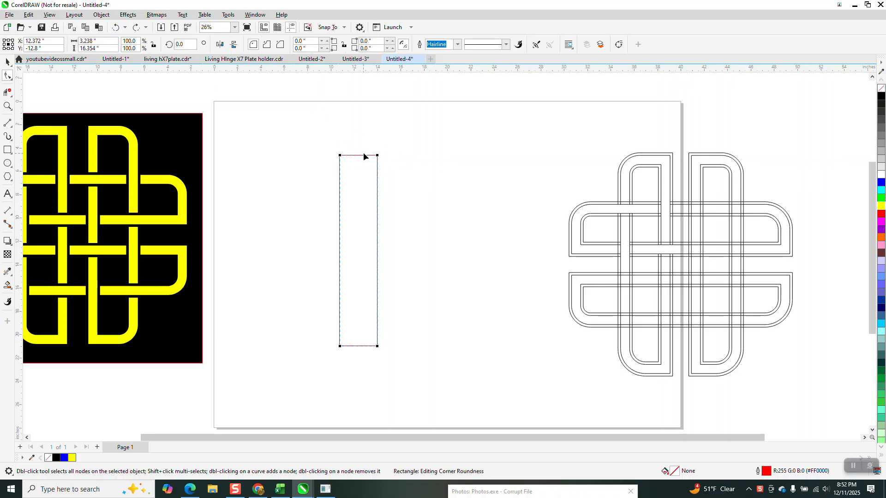
Round the tall rectangle's upper right and lower right corners to a radius of about 1.62 in
drag(377, 156, 358, 156)
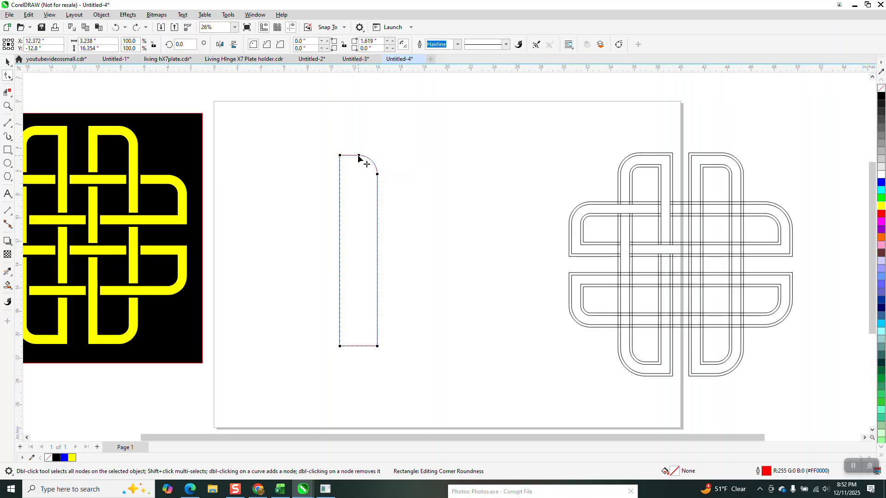
drag(378, 346, 359, 346)
click(8, 61)
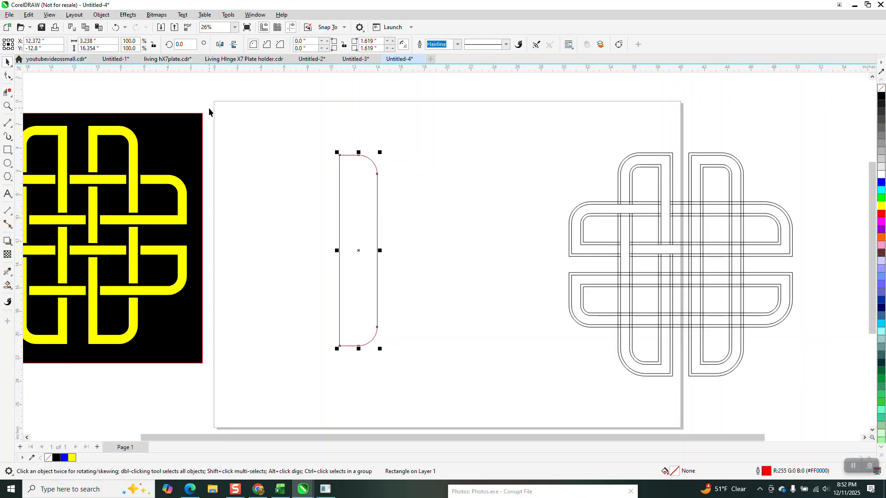
Apply a one-step inside contour with a 1.0 in offset to the rounded rectangle and break the contour apart
click(127, 15)
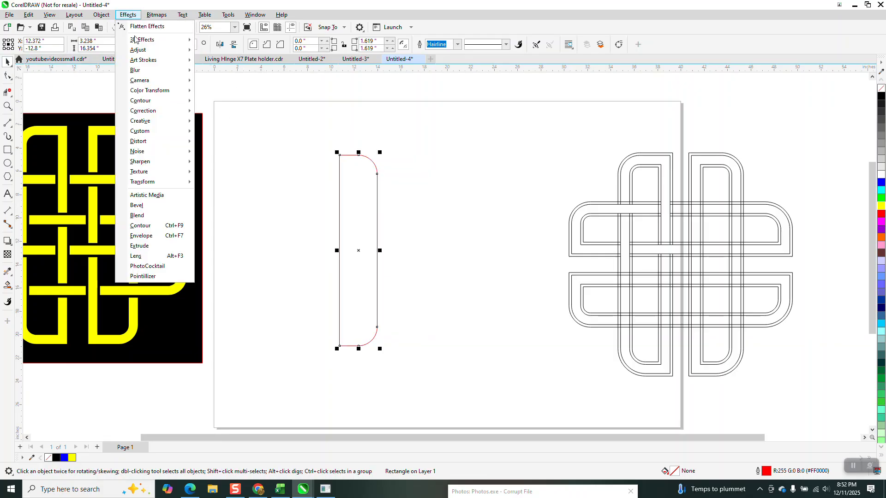
click(157, 226)
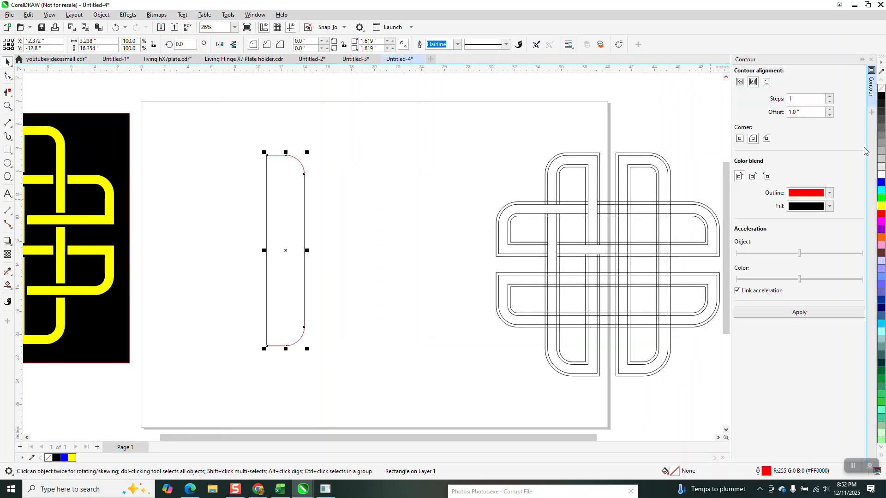
click(806, 312)
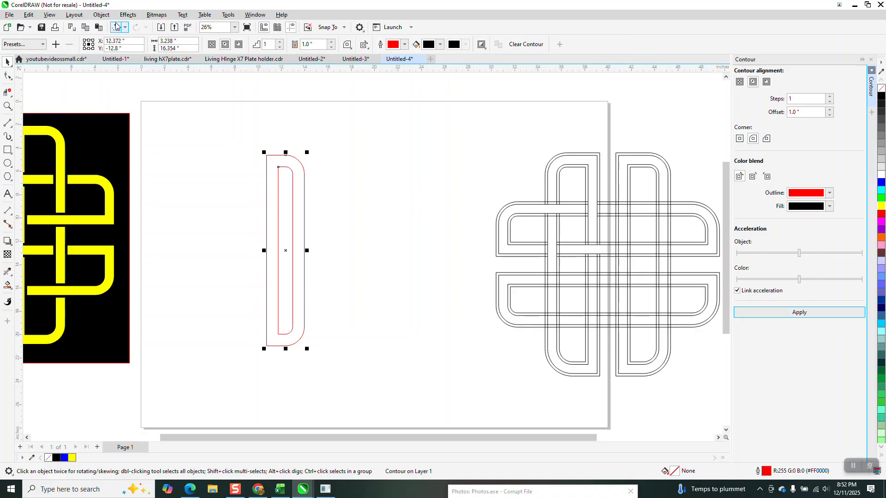
click(101, 15)
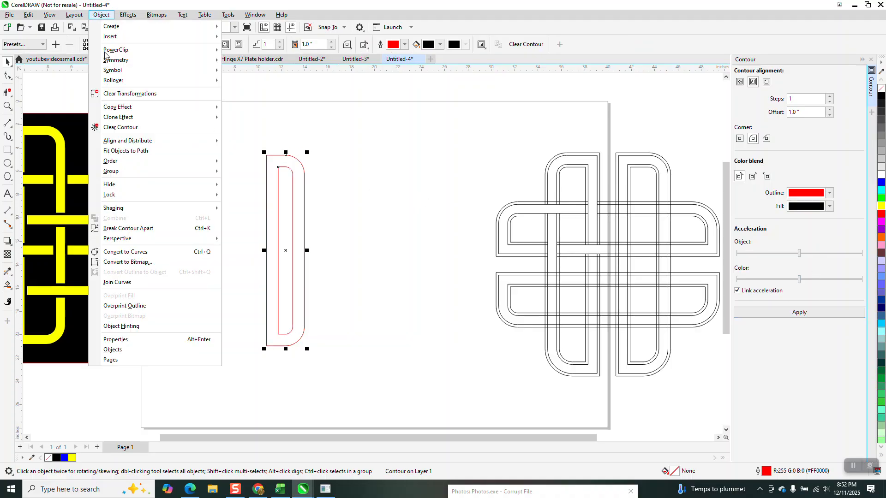
click(134, 228)
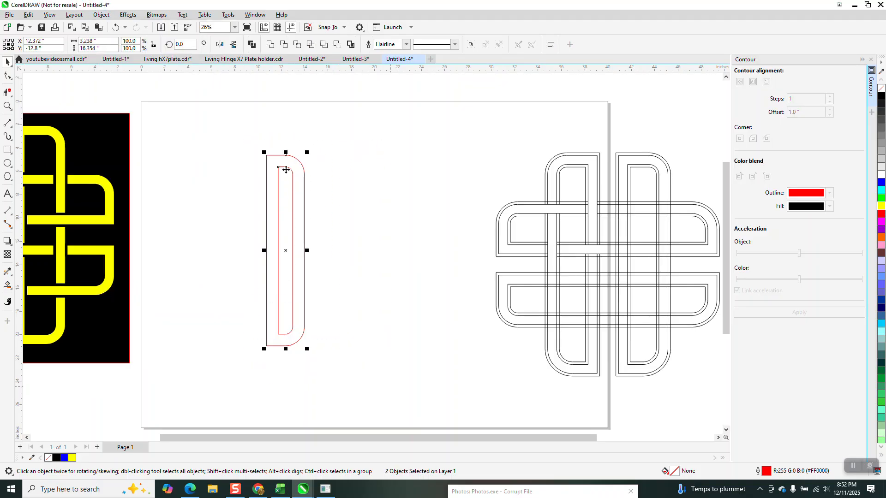
Mirror the outer and inner outlines horizontally and place an oppositely facing copy directly against their straight edge
click(220, 45)
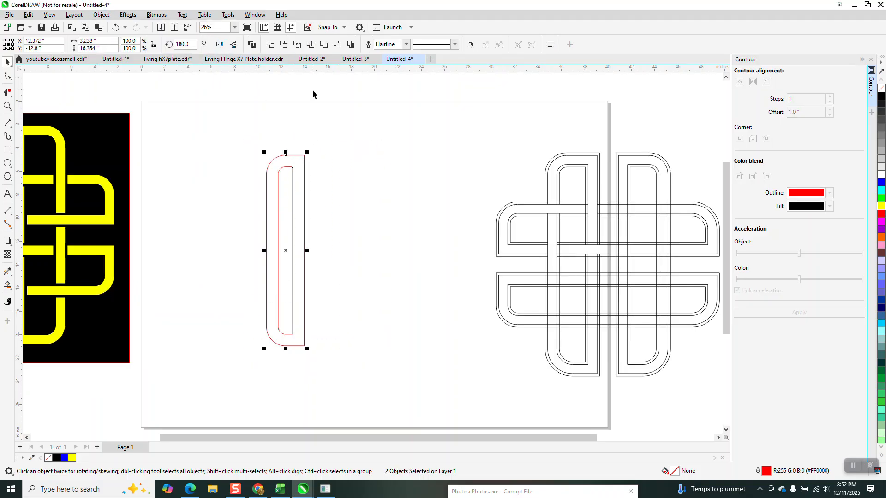
click(223, 44)
drag(266, 156, 306, 145)
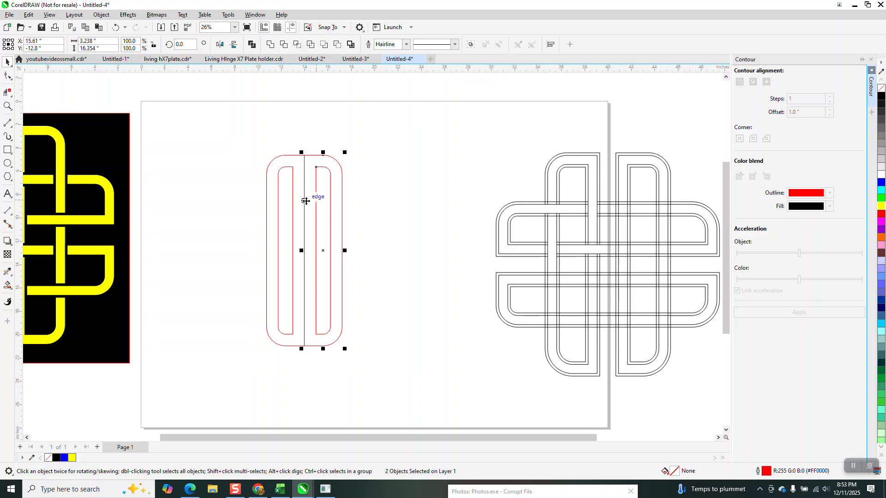
Measure the horizontal distance from the shared centre edge to the right half's inner outline with a dimension, and delete the dimension
click(7, 106)
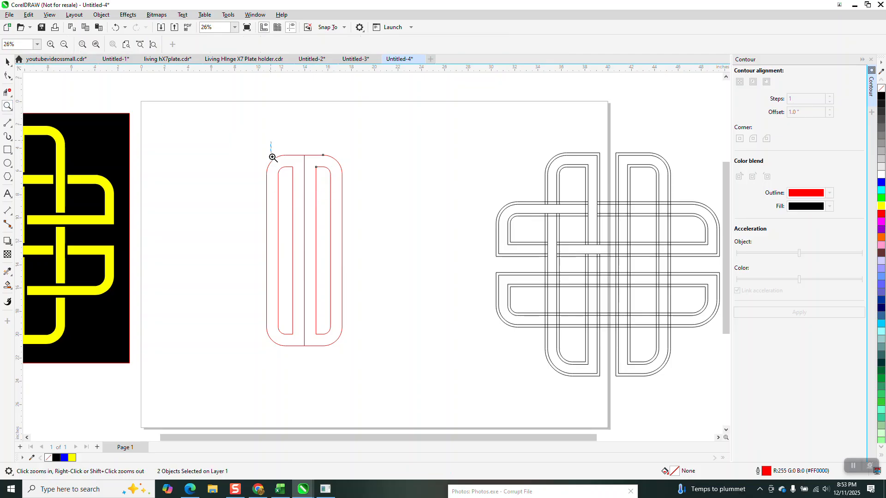
drag(271, 146, 473, 284)
click(12, 215)
click(45, 210)
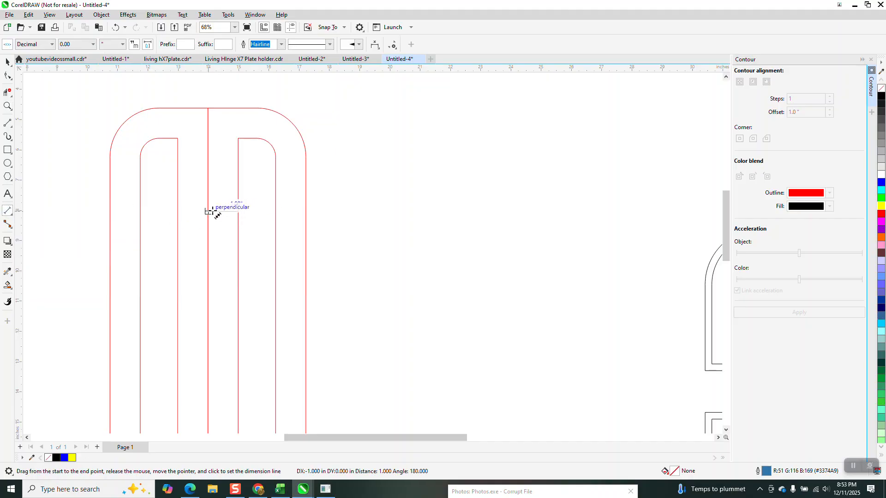
drag(208, 212, 238, 211)
click(238, 211)
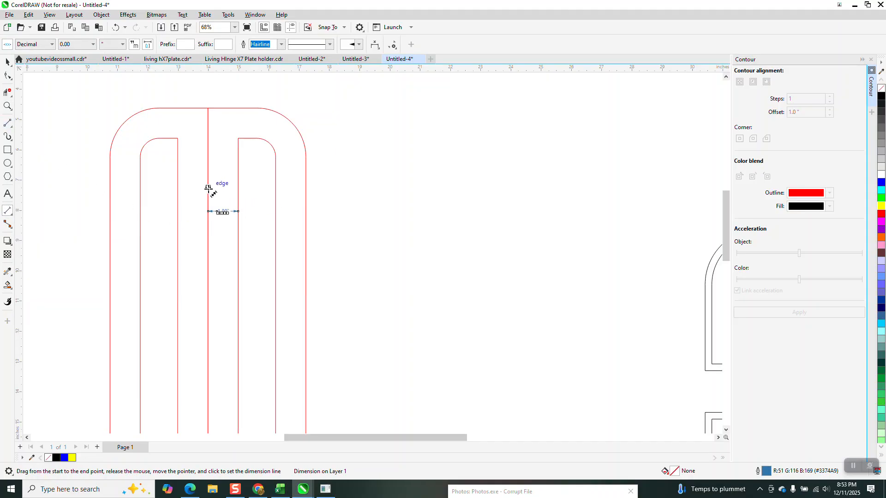
key(z)
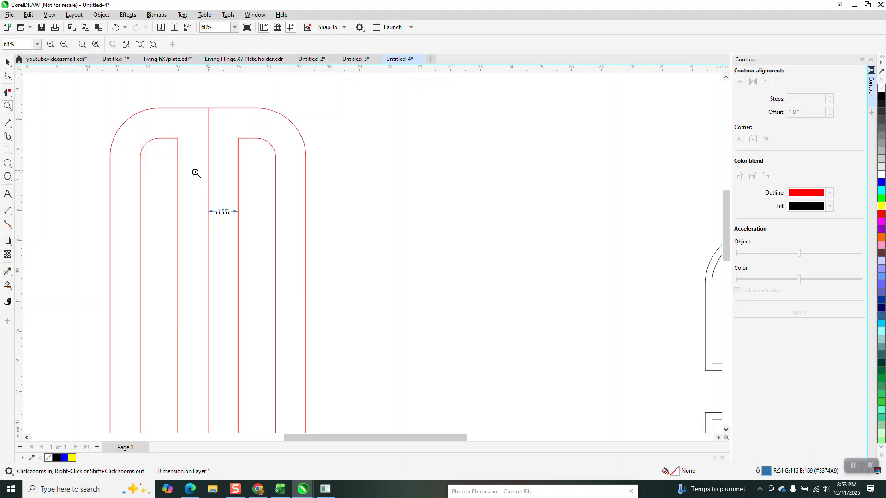
drag(199, 187, 258, 231)
scroll(249, 210, down, 4)
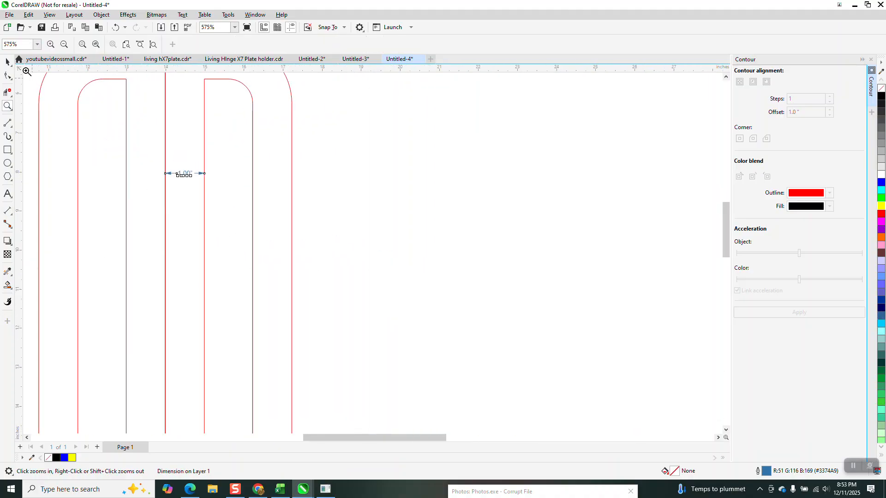
click(19, 59)
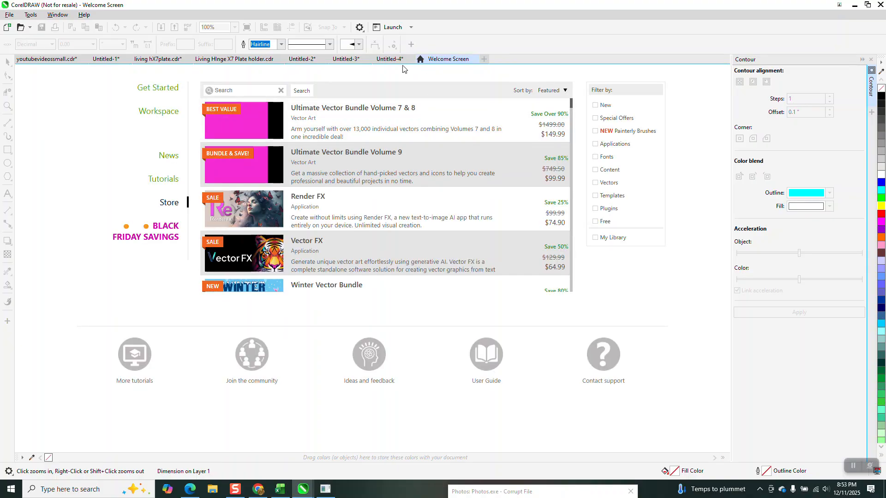
click(396, 60)
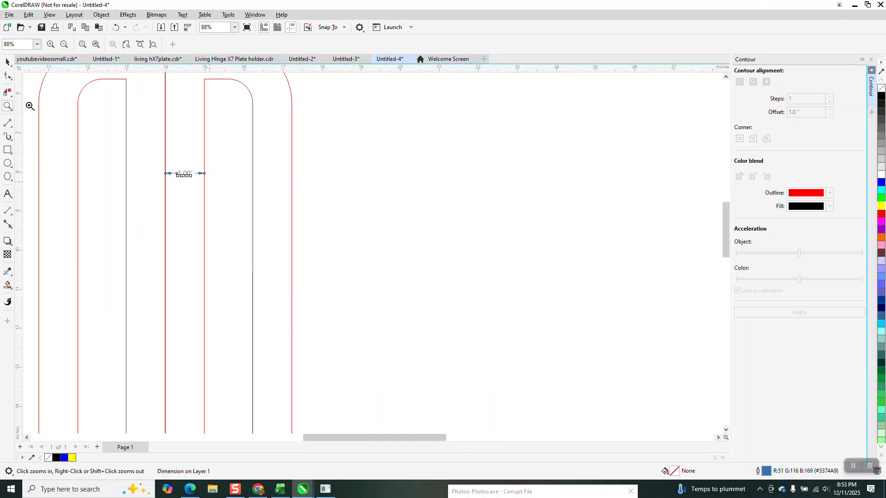
click(7, 61)
click(192, 172)
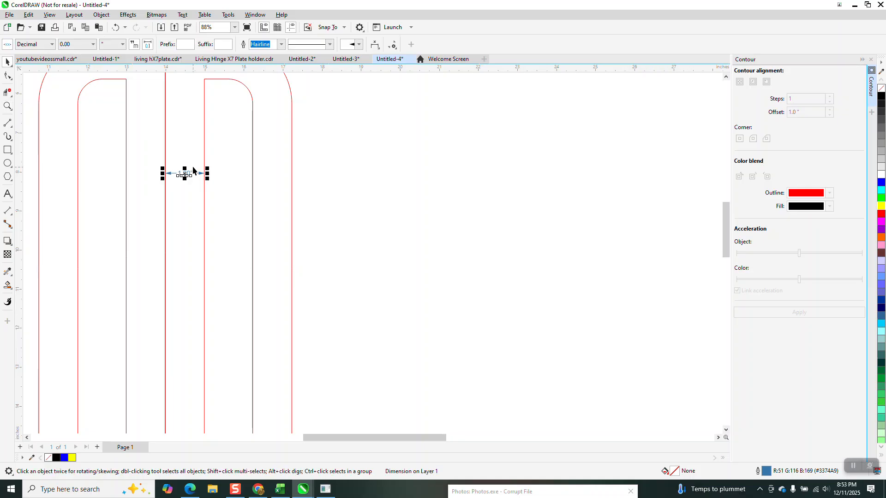
click(209, 167)
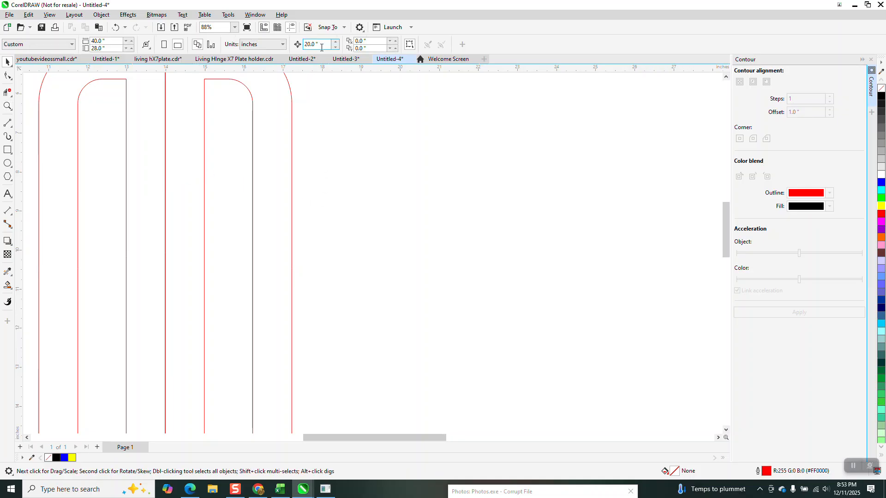
Set the nudge distance to 1.0 in and nudge the right half's outer and inner outlines one increment to the right
text(1)
key(Return)
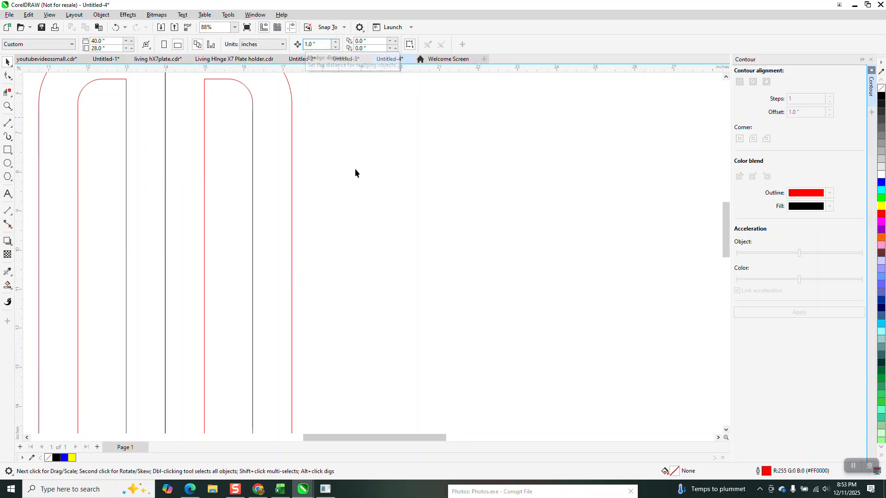
scroll(334, 239, down, 2)
click(318, 228)
key(Right)
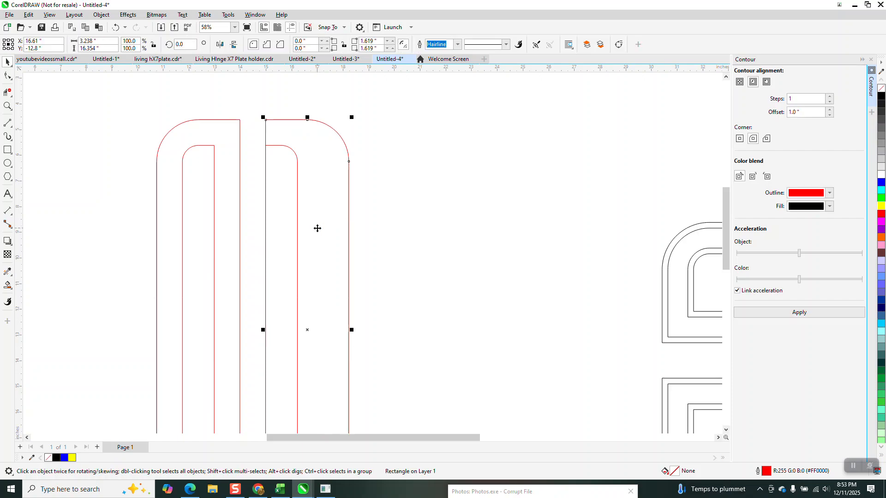
click(298, 199)
key(Right)
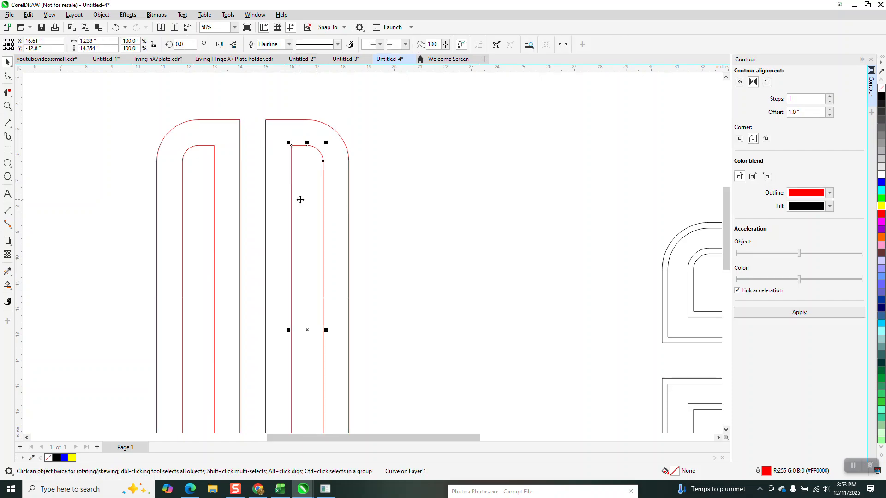
Group the four red outlines of both halves and set the group's outline width to 16.0 pt
scroll(299, 148, down, 1)
scroll(665, 232, down, 1)
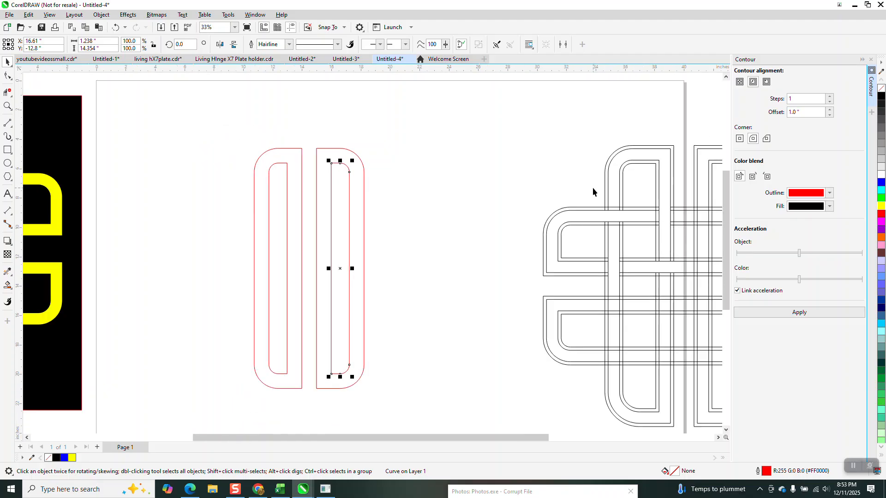
drag(241, 116, 404, 394)
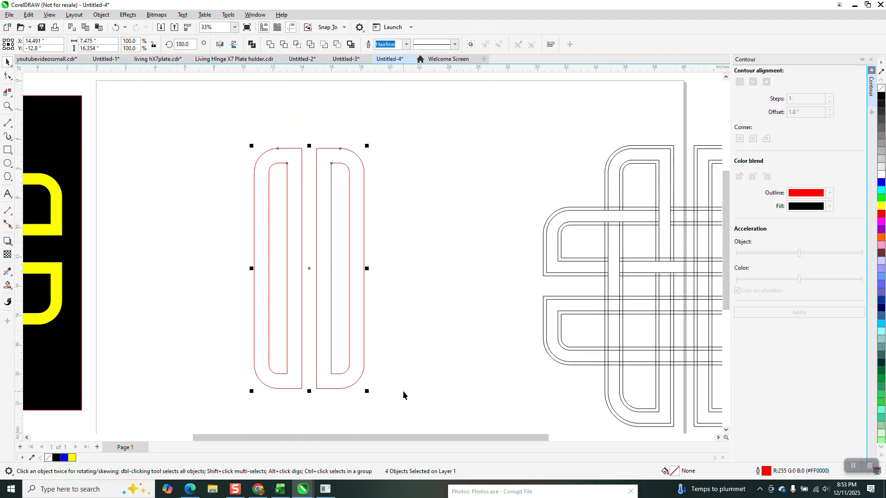
key(ctrl+g)
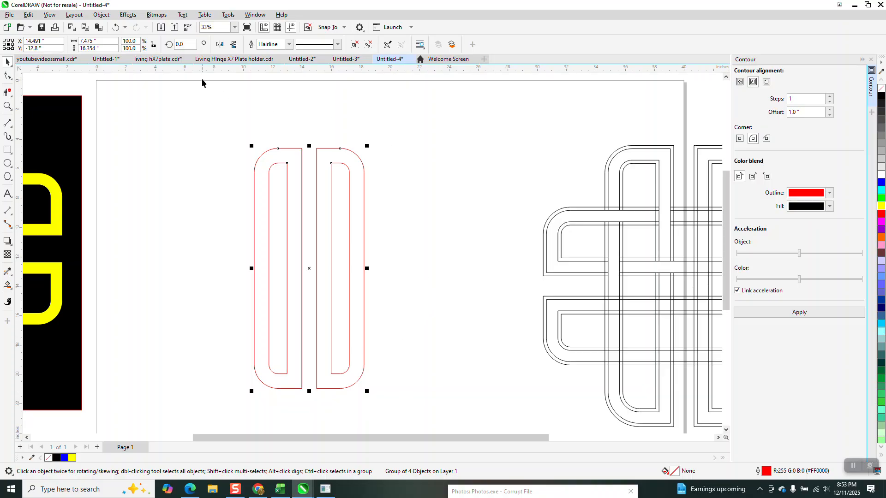
click(289, 44)
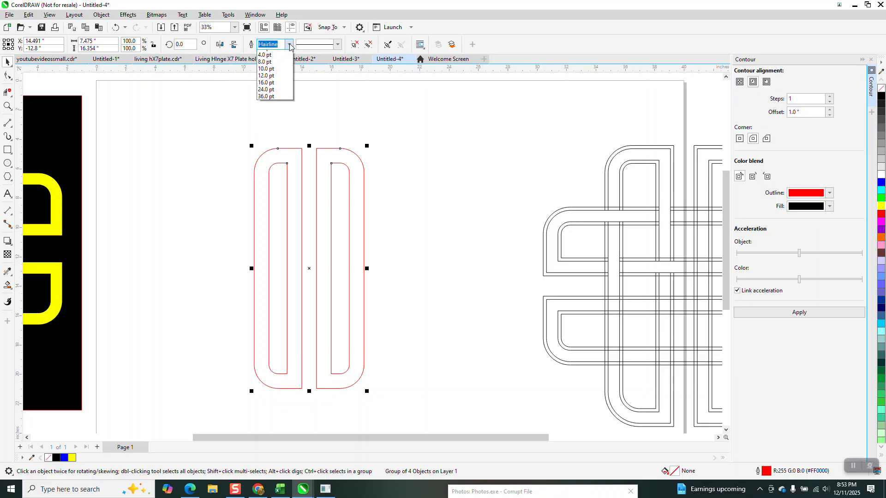
click(274, 137)
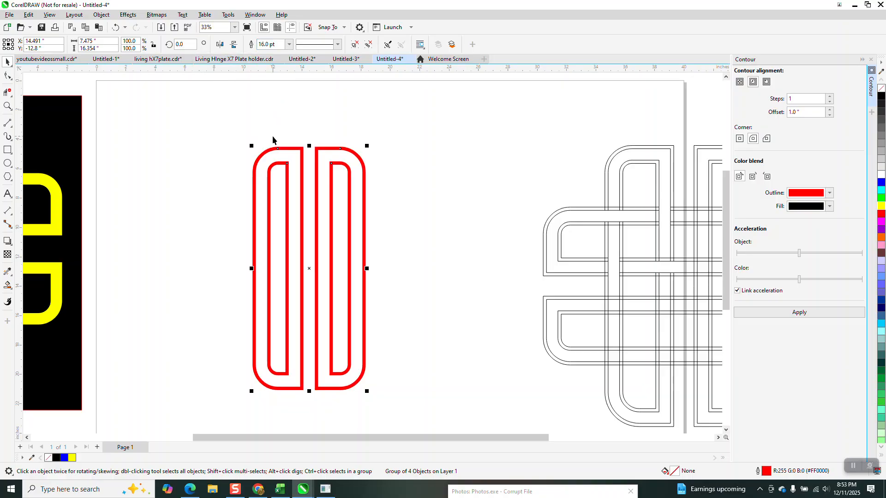
Ungroup the four red outlines of the two vertical band halves
click(101, 14)
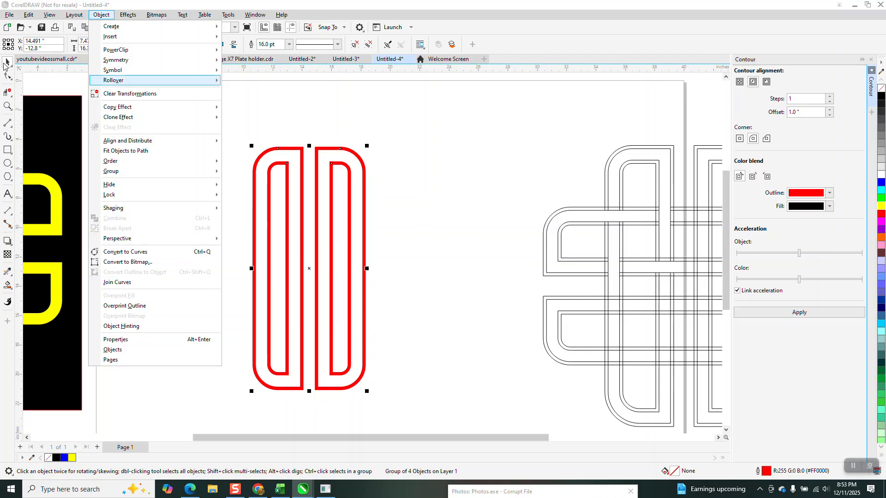
click(102, 15)
drag(236, 124, 372, 404)
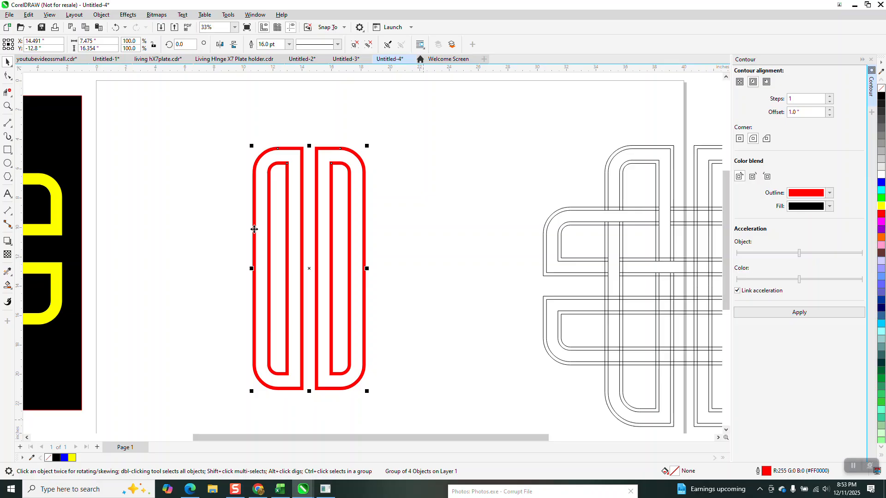
click(102, 14)
mouse_move(123, 172)
click(229, 184)
Convert all four red outlines to objects and give them no fill with a black hairline outline
drag(240, 134, 387, 400)
click(101, 15)
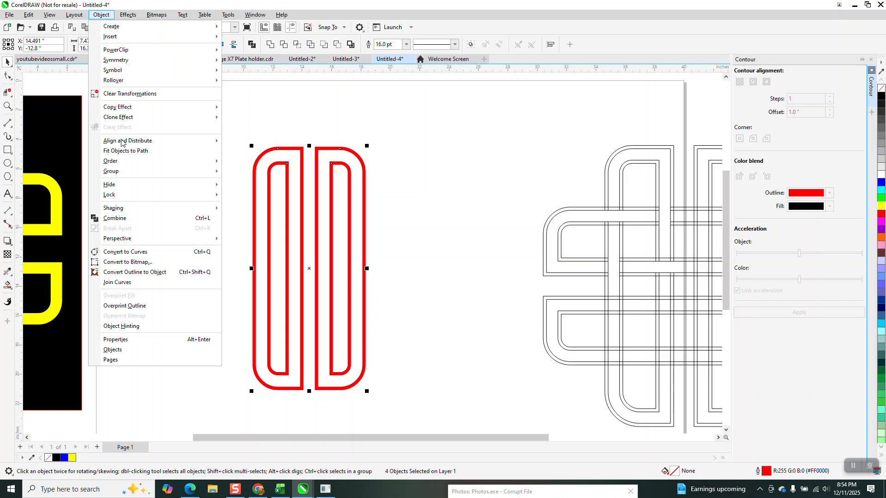
click(146, 271)
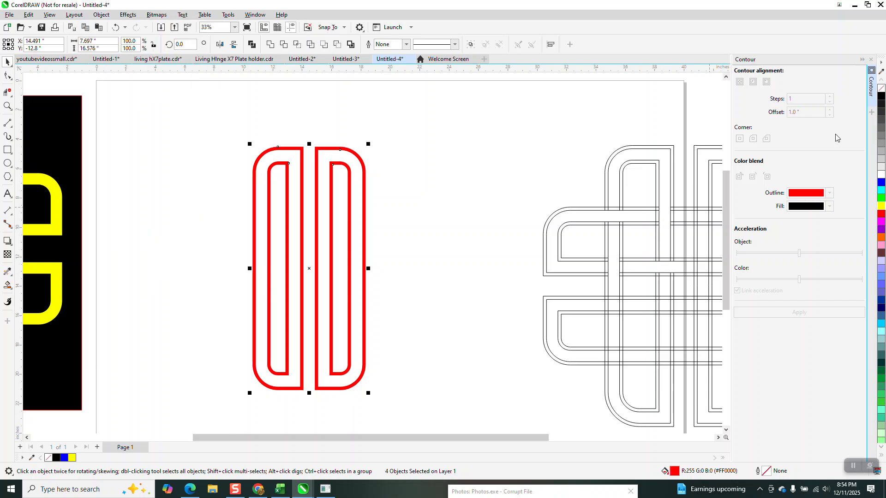
click(881, 88)
right_click(880, 97)
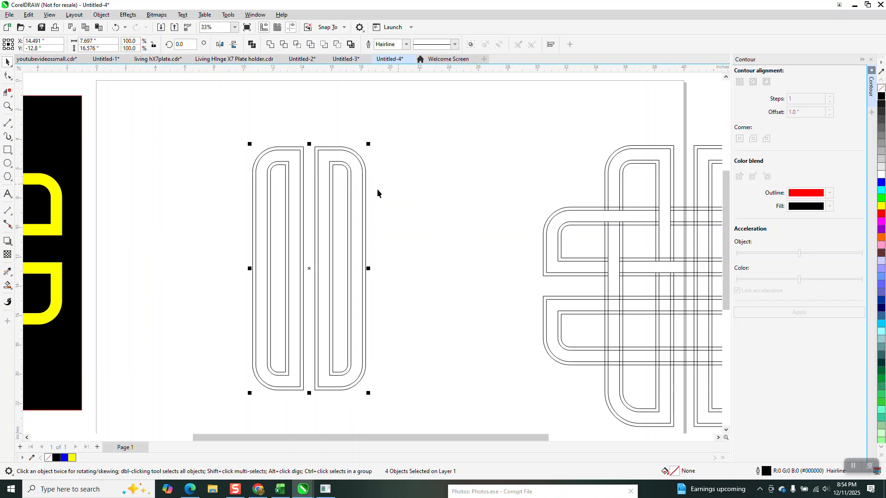
Group the four hairline band shapes and centre the group on the page
drag(239, 121, 429, 398)
key(ctrl+g)
key(p)
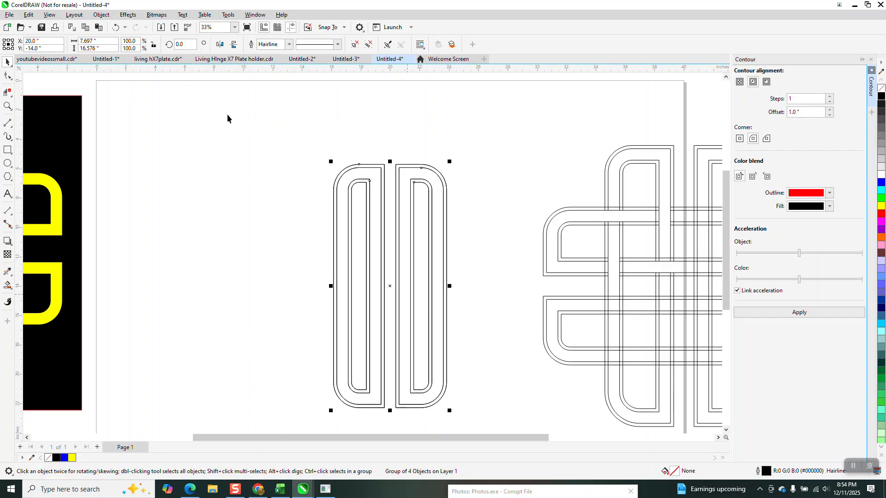
Add a copy of the vertical band group rotated by 90 degrees across the original
text(90)
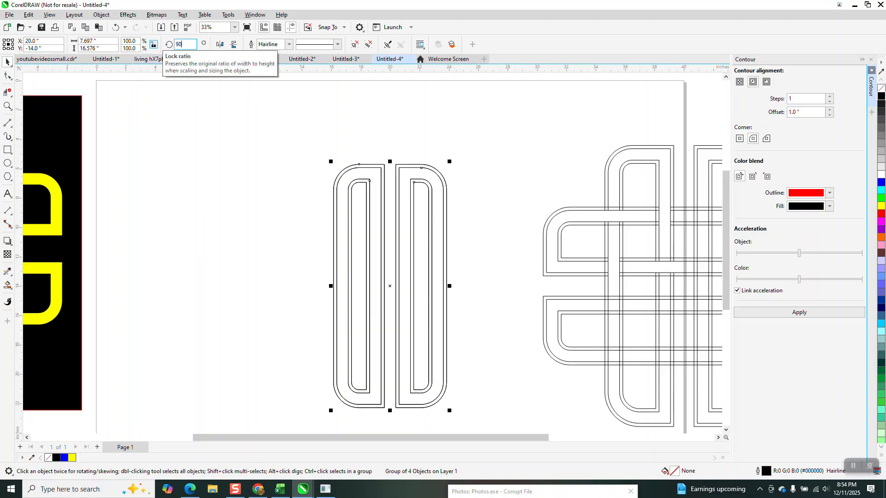
key(Return)
scroll(281, 178, down, 1)
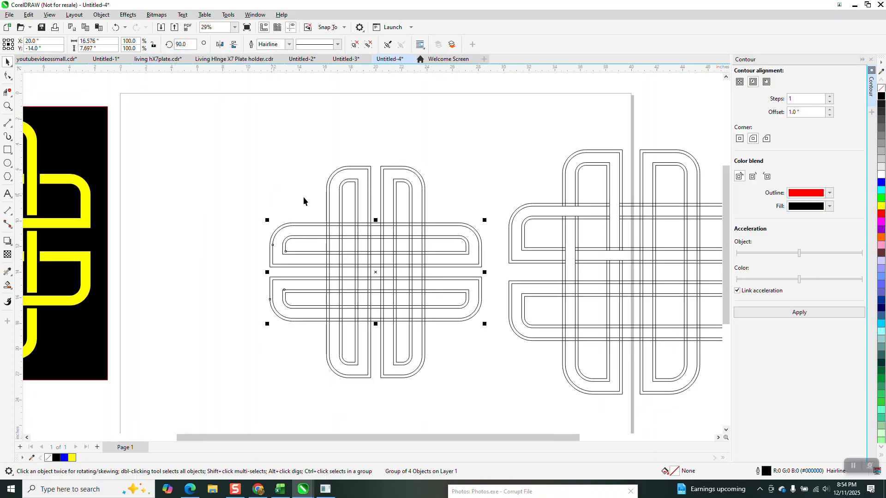
Shorten the vertical band group from its upper and lower ends to a height of about 12.57 in
click(400, 171)
drag(376, 164, 382, 207)
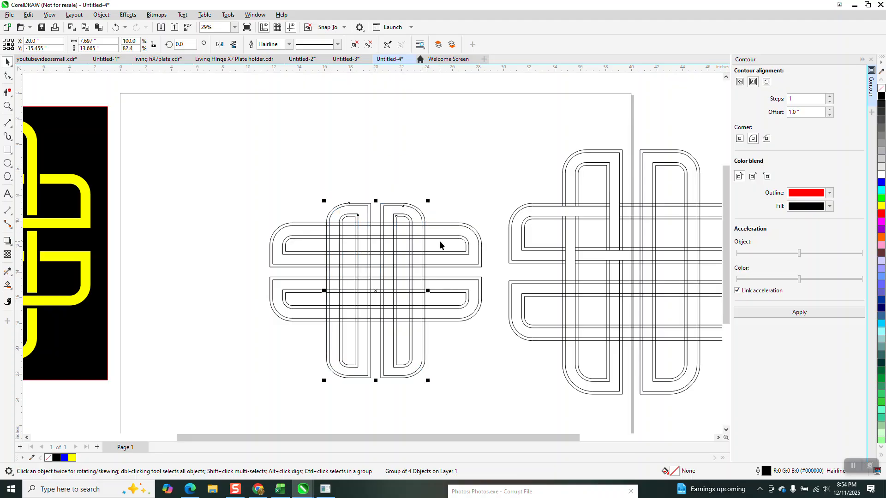
drag(376, 381, 375, 367)
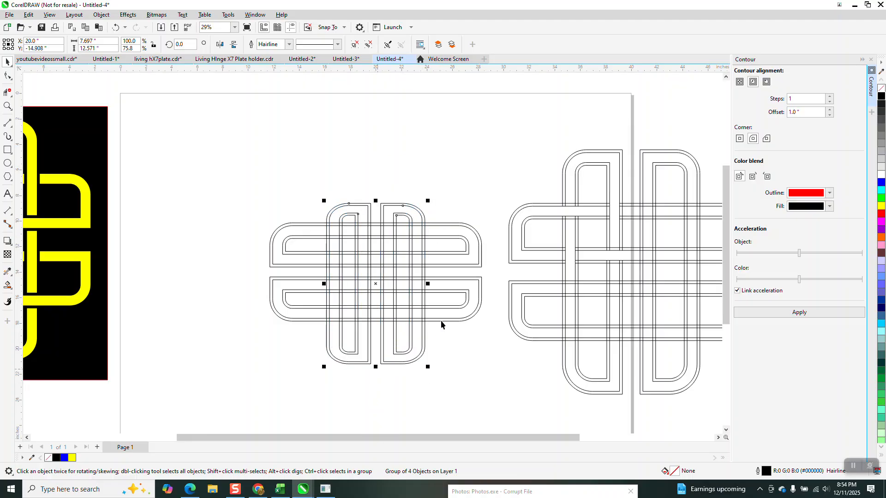
Delete the horizontal band copy and recentre the shortened vertical band group on the page
click(457, 267)
key(Delete)
click(422, 246)
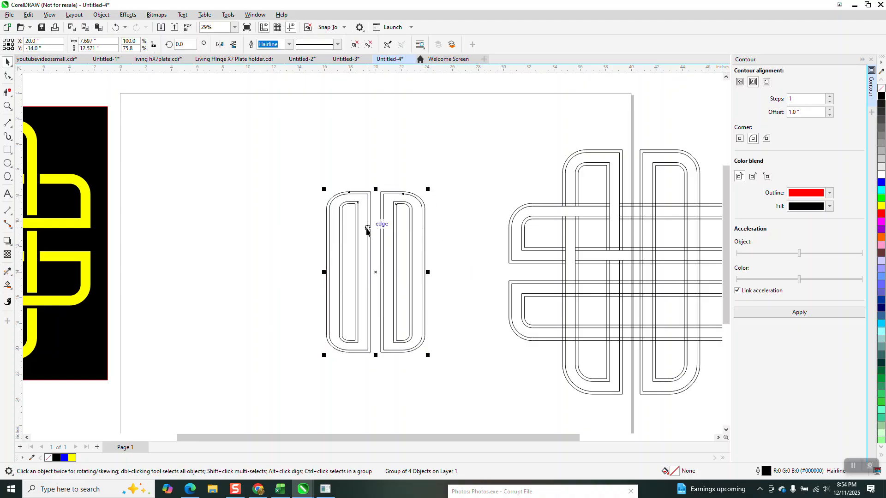
Add a copy of the shortened band group rotated by 90 degrees, and move the larger reference knot up beside the crossed bands
click(187, 45)
text(90)
key(Return)
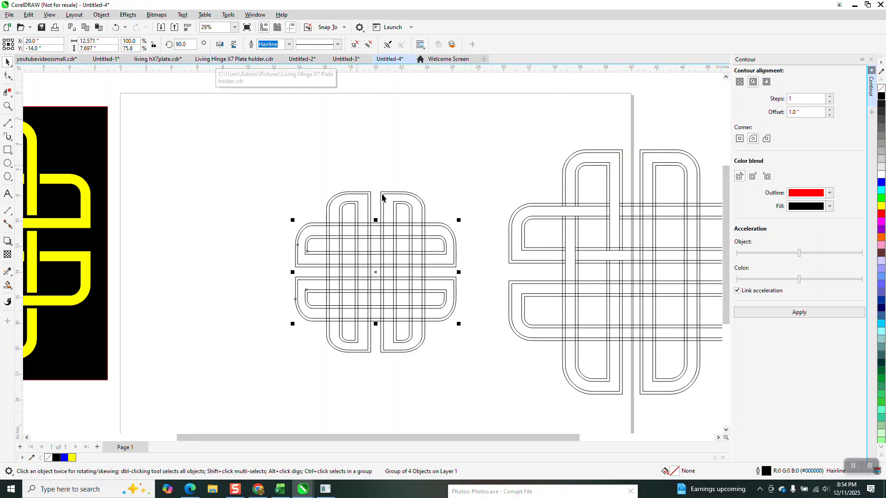
drag(620, 179, 576, 138)
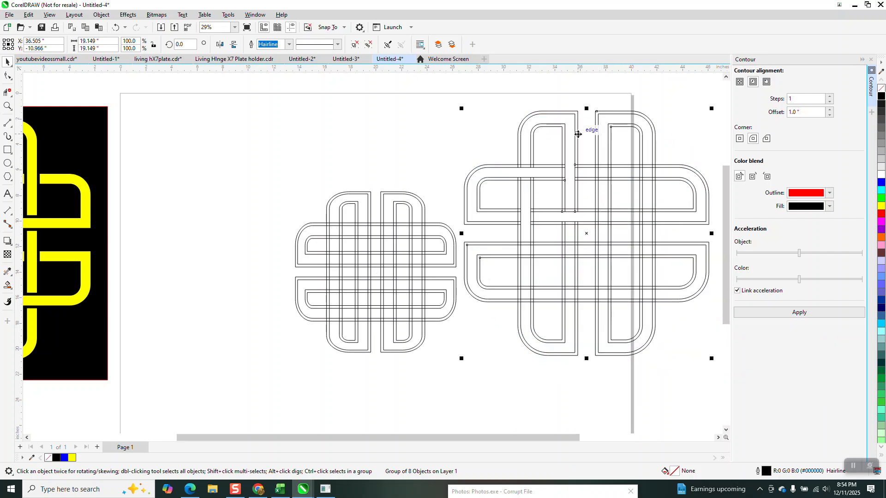
Delete the overlapping virtual segments at the upper-left crossings of the smaller knot to create the over-and-under weave
click(8, 105)
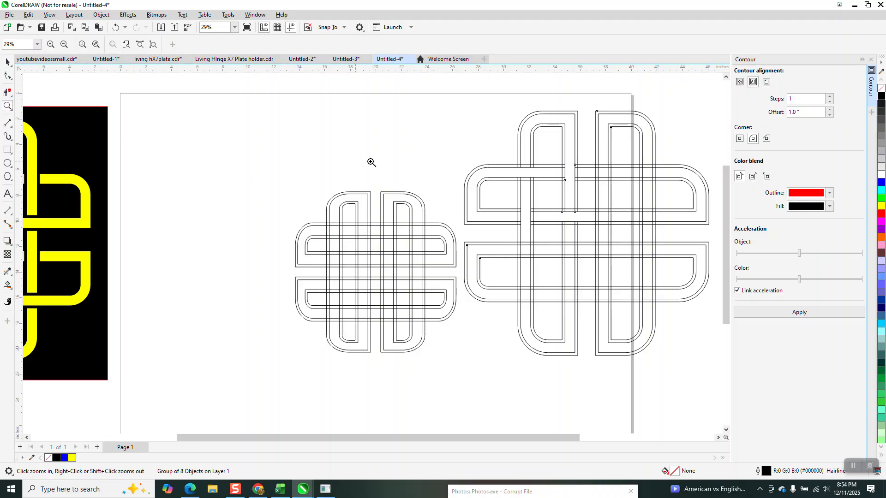
drag(633, 388, 633, 387)
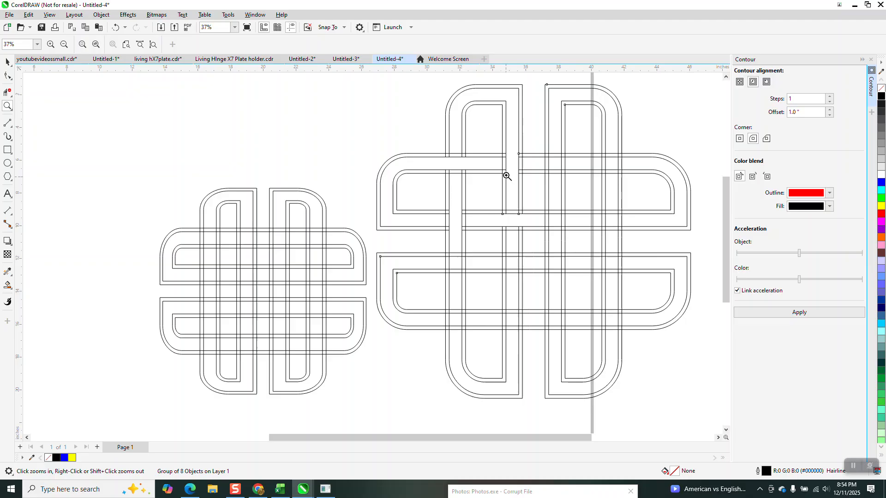
click(8, 92)
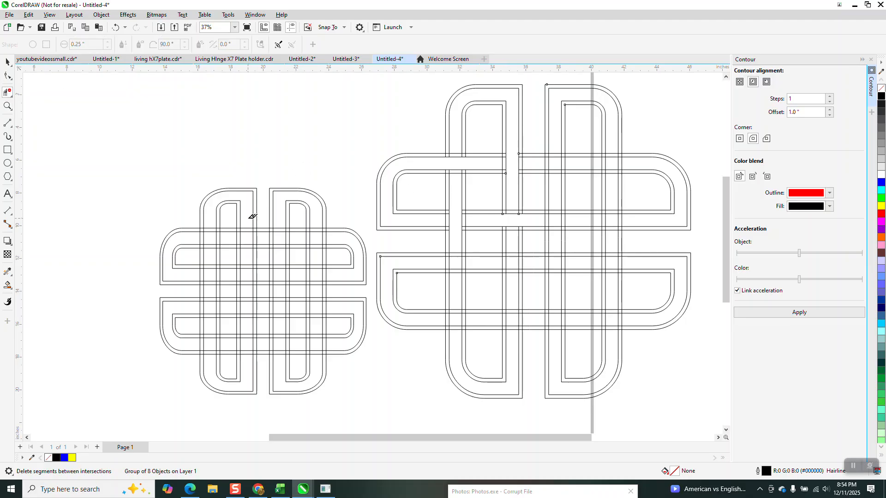
drag(247, 220, 245, 259)
click(235, 274)
click(210, 281)
click(198, 237)
Select both band groups of the smaller knot and group them together
click(11, 66)
click(34, 62)
drag(125, 157, 383, 430)
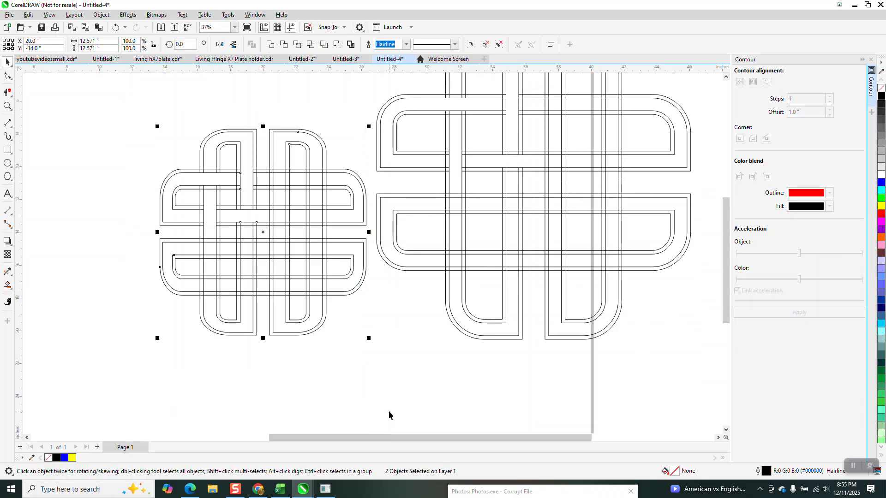
Smart-fill the four interlaced band regions in the smaller knot's upper-left quarter with blue and no outline
click(12, 106)
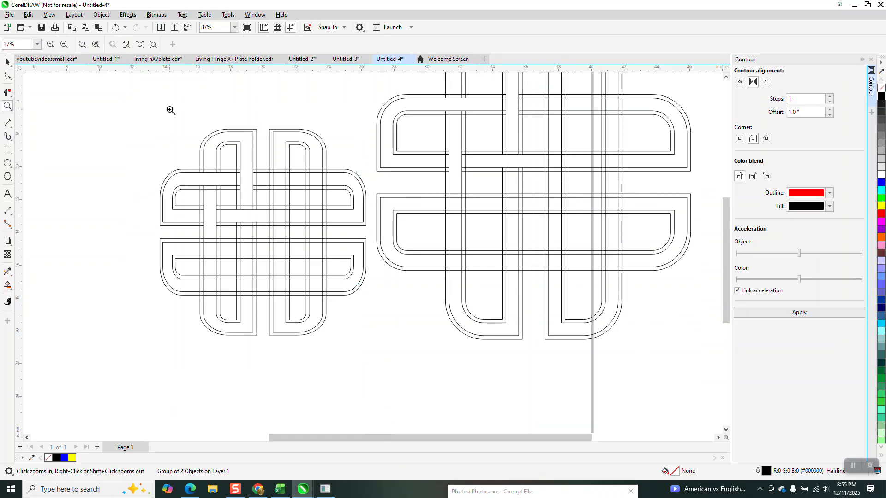
scroll(478, 230, up, 1)
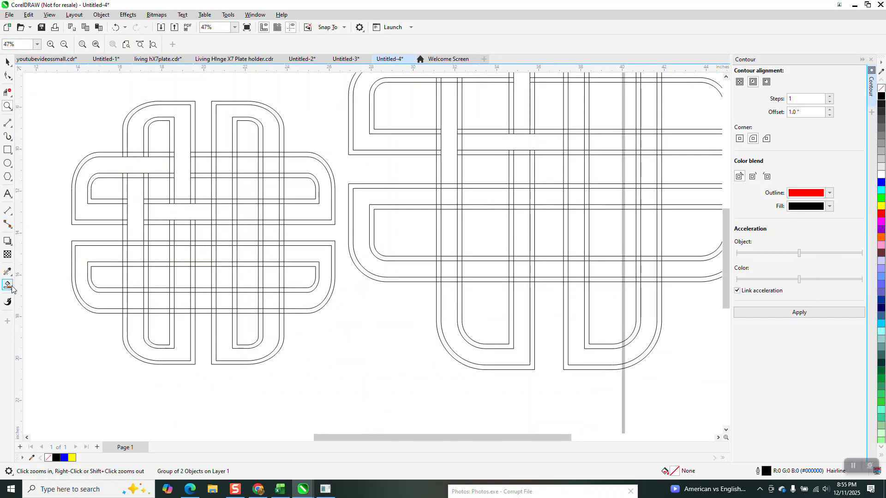
click(11, 291)
click(35, 293)
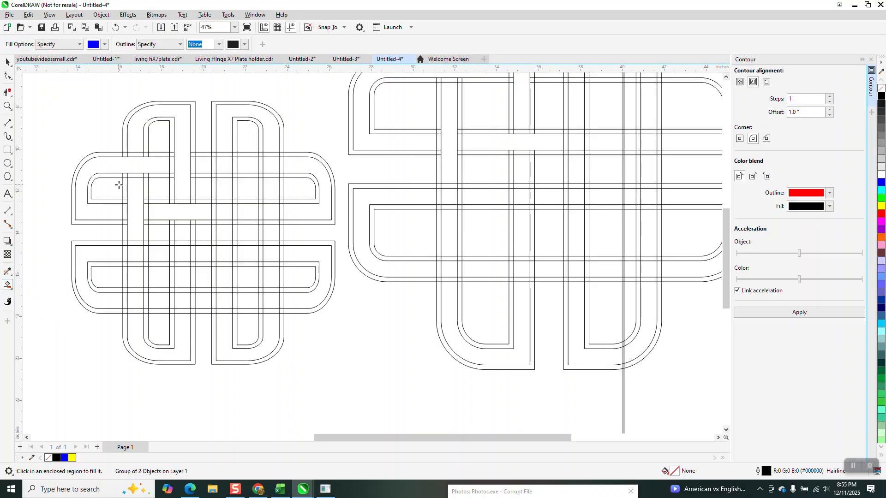
click(184, 130)
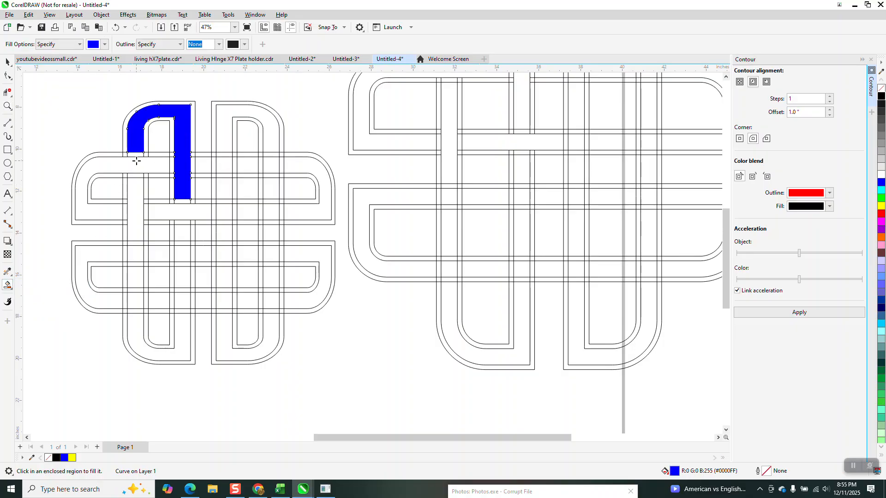
click(136, 160)
click(138, 206)
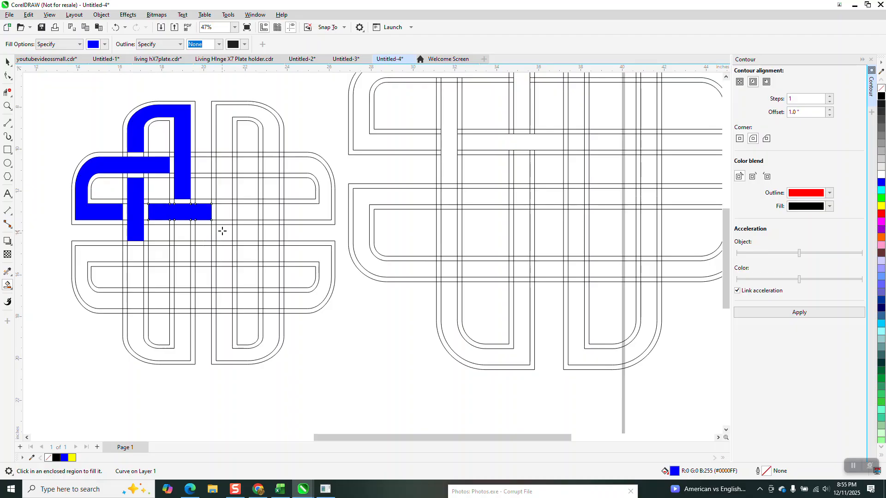
Move the smaller knot's line drawing away beyond the larger knot and weld the four blue pieces into one curve
scroll(223, 231, down, 2)
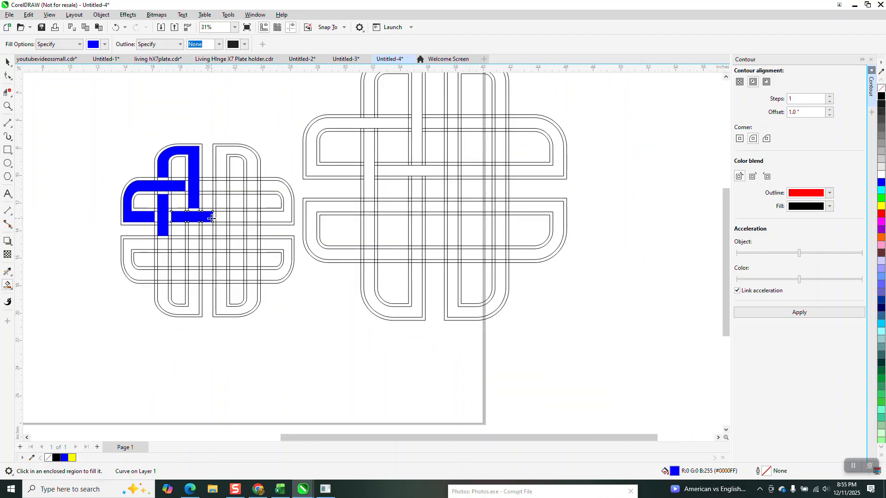
scroll(212, 218, down, 1)
click(7, 62)
click(254, 168)
drag(253, 168, 603, 179)
drag(123, 115, 239, 261)
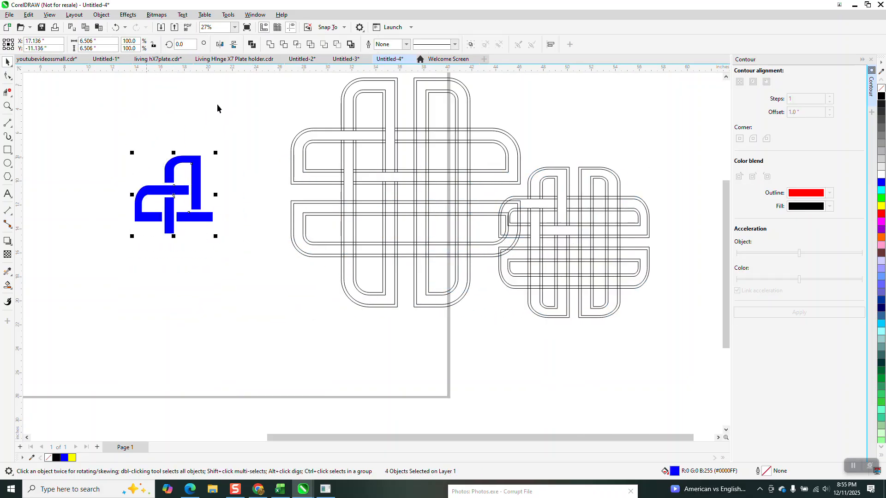
click(270, 45)
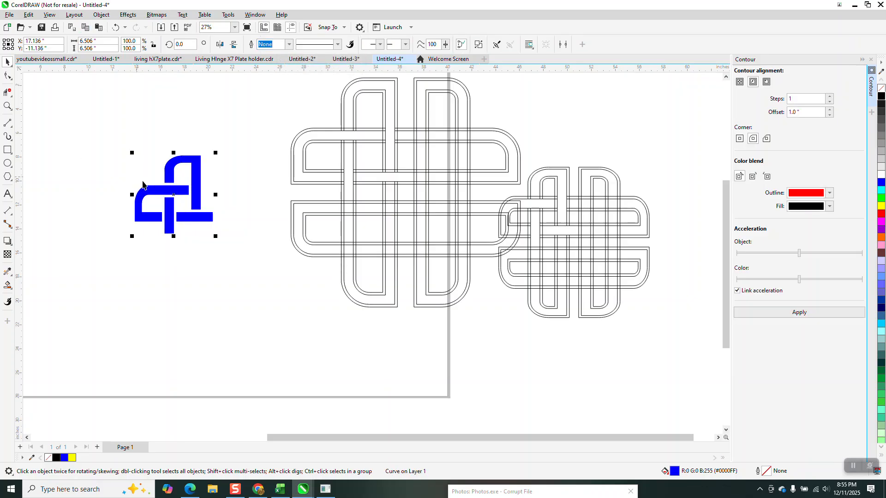
Add three copies of the blue quarter around the knot's centre, rotated in 90-degree increments
click(182, 191)
drag(190, 45, 167, 50)
text(90)
key(ctrl+Return)
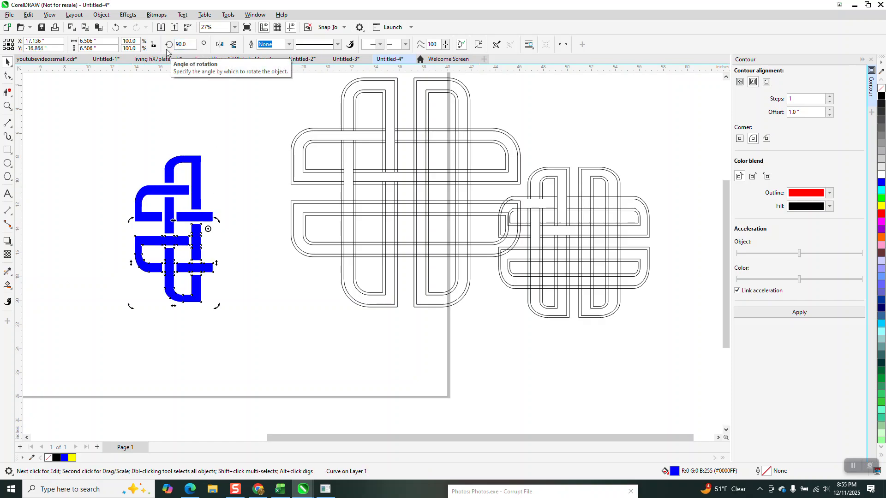
key(ctrl+Return)
key(ctrl+Return)
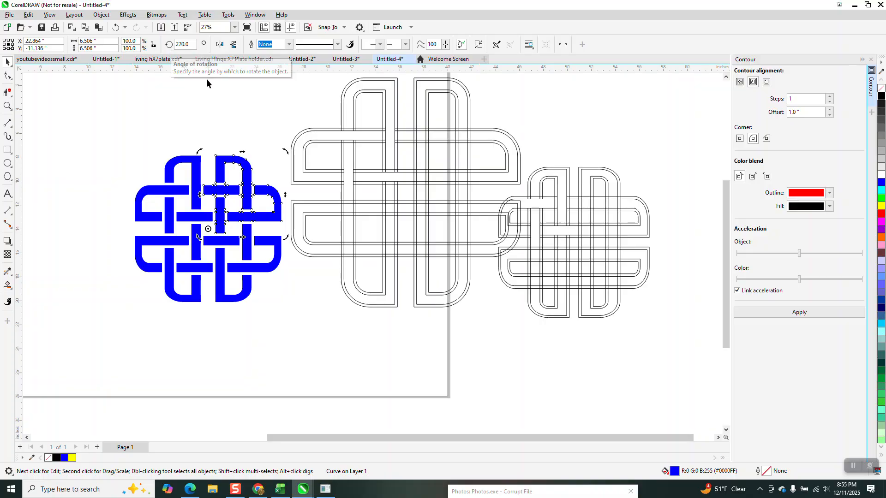
Select all four blue quarters of the knot and change their fill to yellow
drag(115, 142, 310, 296)
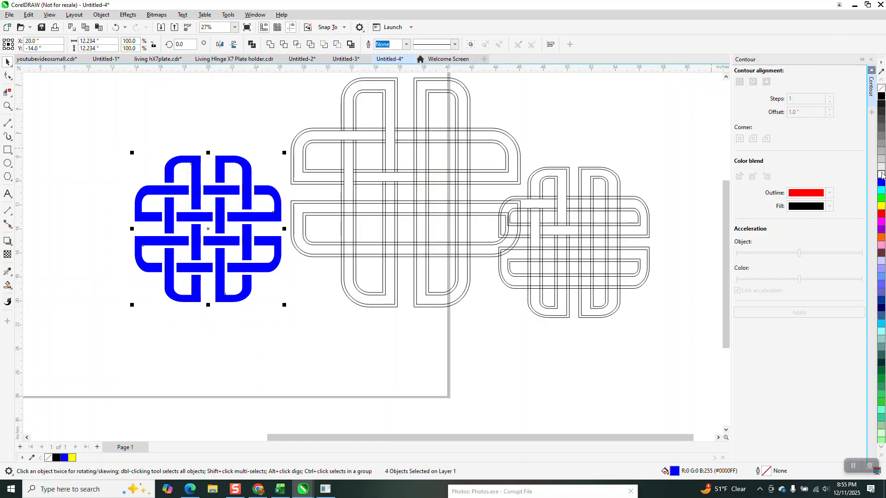
click(881, 206)
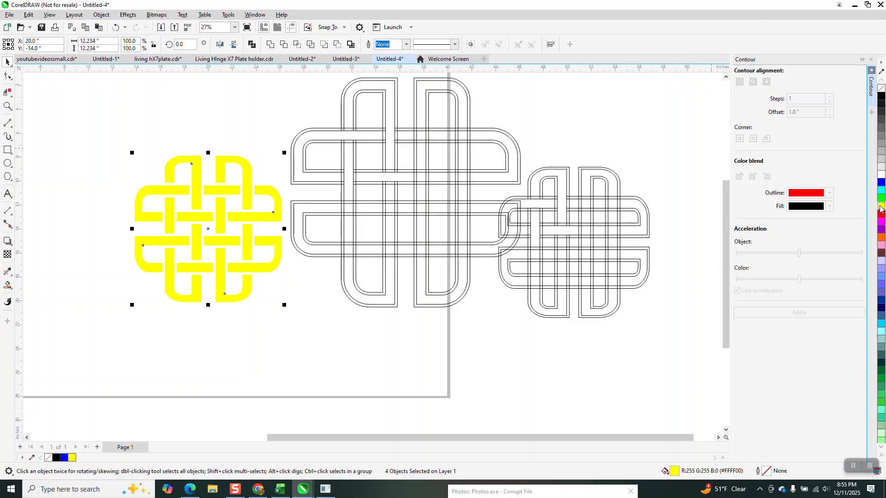
click(7, 107)
drag(190, 251, 326, 336)
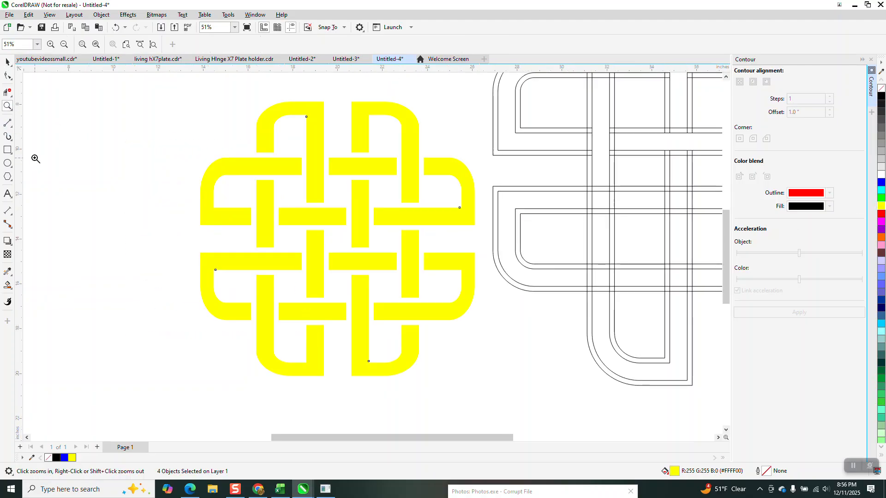
Draw a rectangle about 13.4 by 13.7 in around the yellow knot and fill it black
click(7, 150)
scroll(201, 120, down, 1)
mouse_move(194, 101)
mouse_down()
mouse_move(377, 311)
mouse_move(422, 334)
mouse_up()
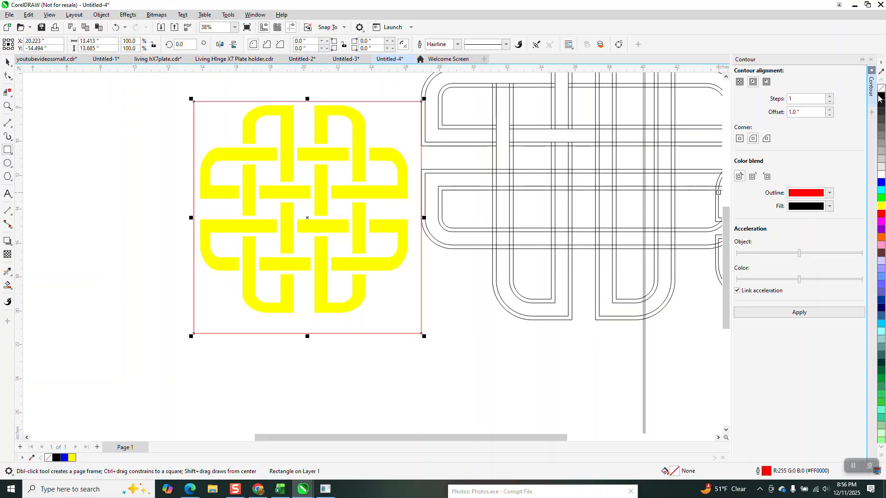
click(881, 96)
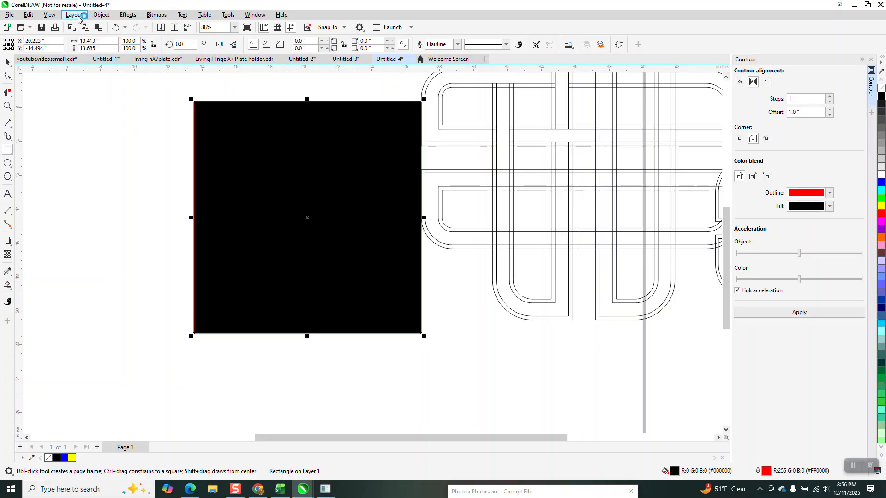
Send the black rectangle to the back of the page, behind the yellow knot
click(101, 14)
mouse_move(174, 162)
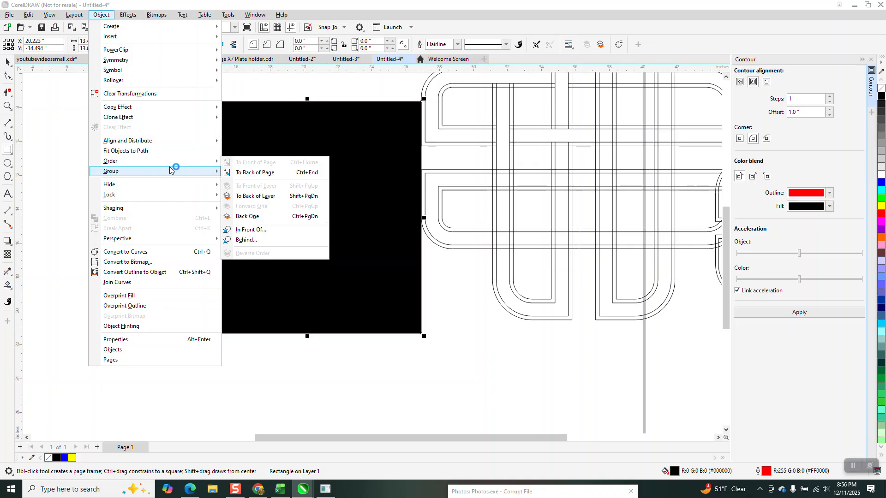
click(238, 173)
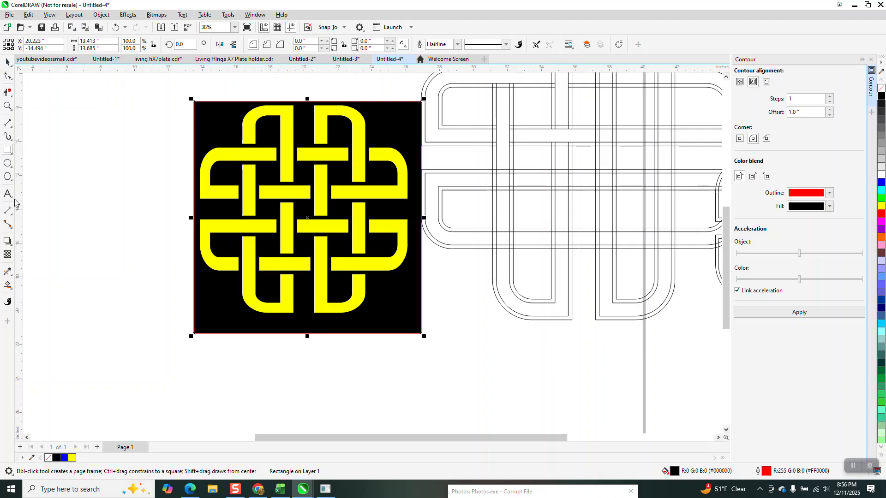
click(7, 105)
drag(174, 101, 462, 340)
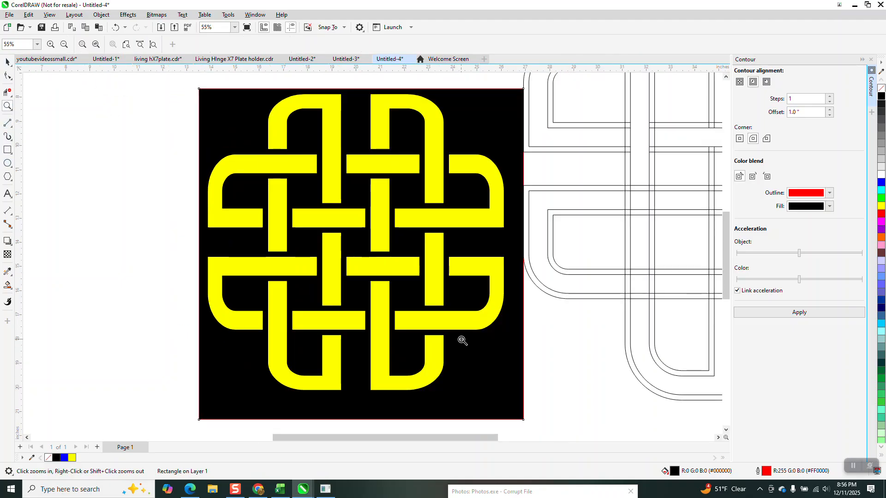